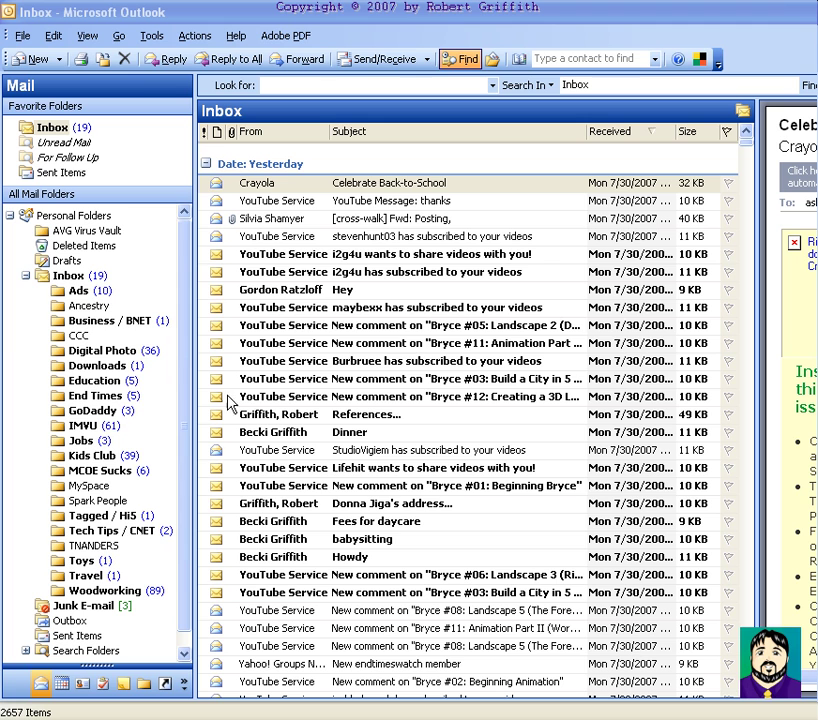
# Create a mail folder named 'You Tube' inside the Inbox.
pyautogui.rightClick(68, 277)
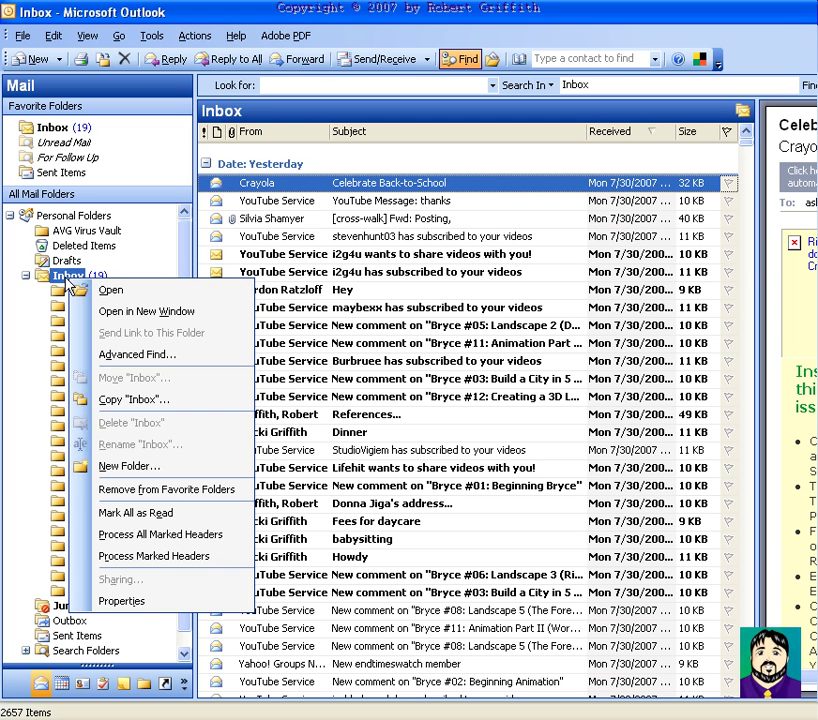
pyautogui.click(160, 466)
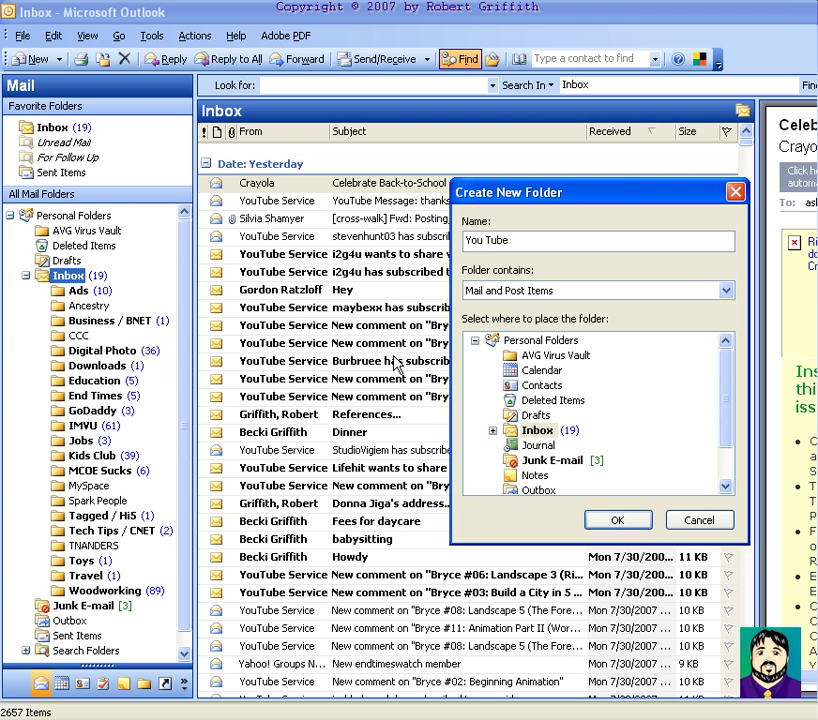
pyautogui.write('You Tube')
pyautogui.click(606, 519)
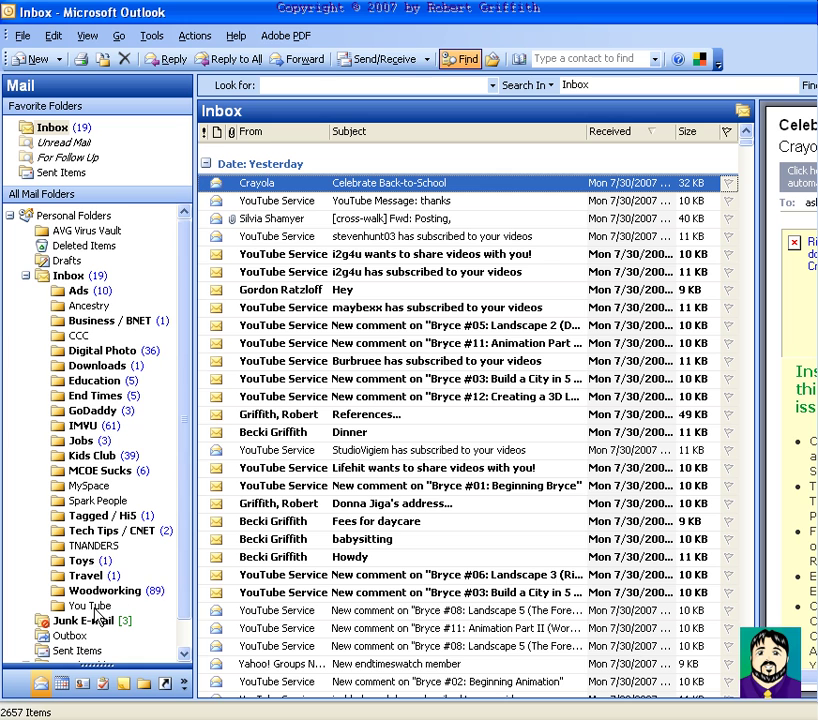
# Start a rule from a YouTube Service message that matches only mail from YouTube Service.
pyautogui.rightClick(281, 205)
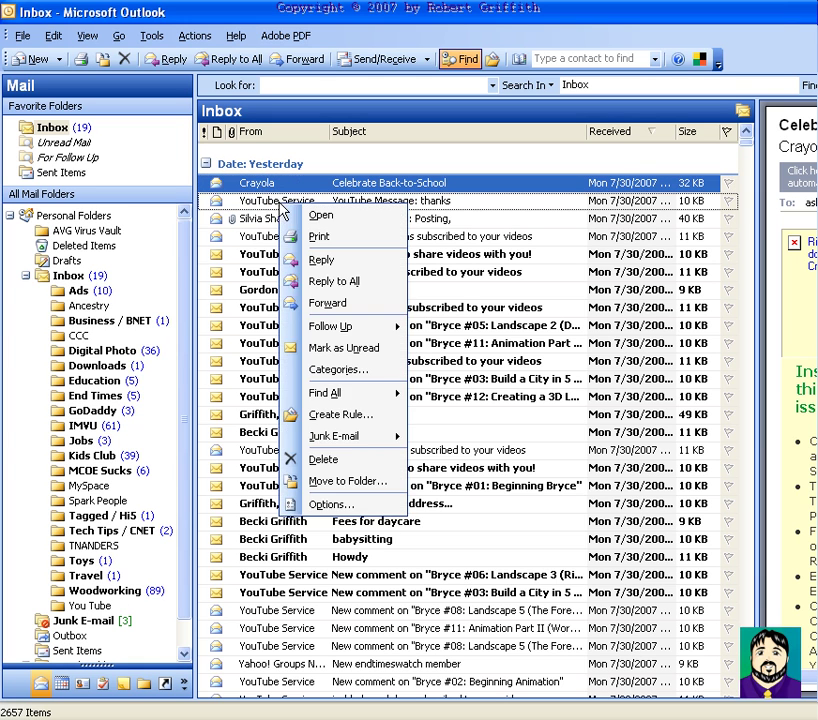
pyautogui.click(275, 203)
pyautogui.rightClick(262, 206)
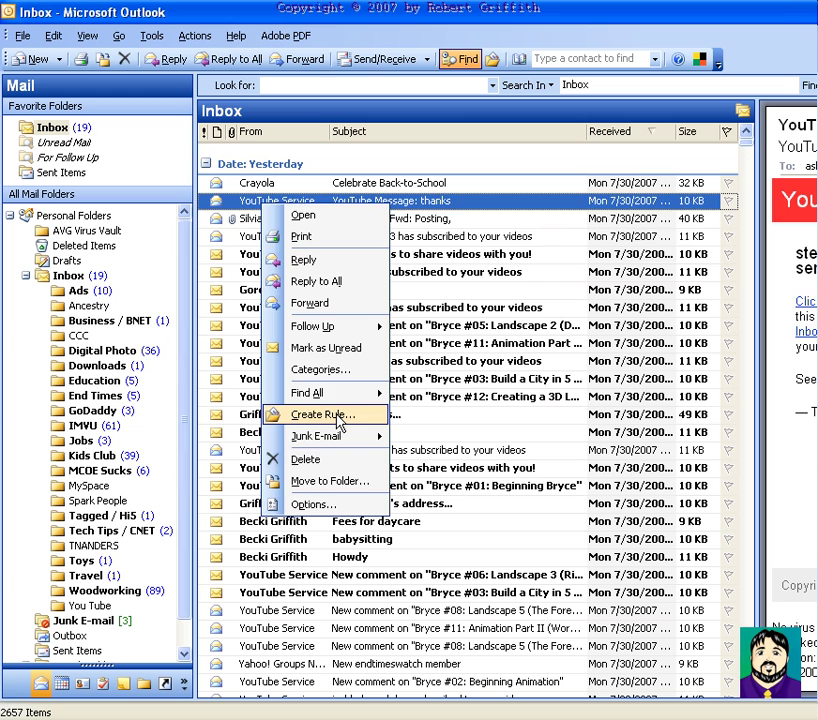
pyautogui.click(338, 414)
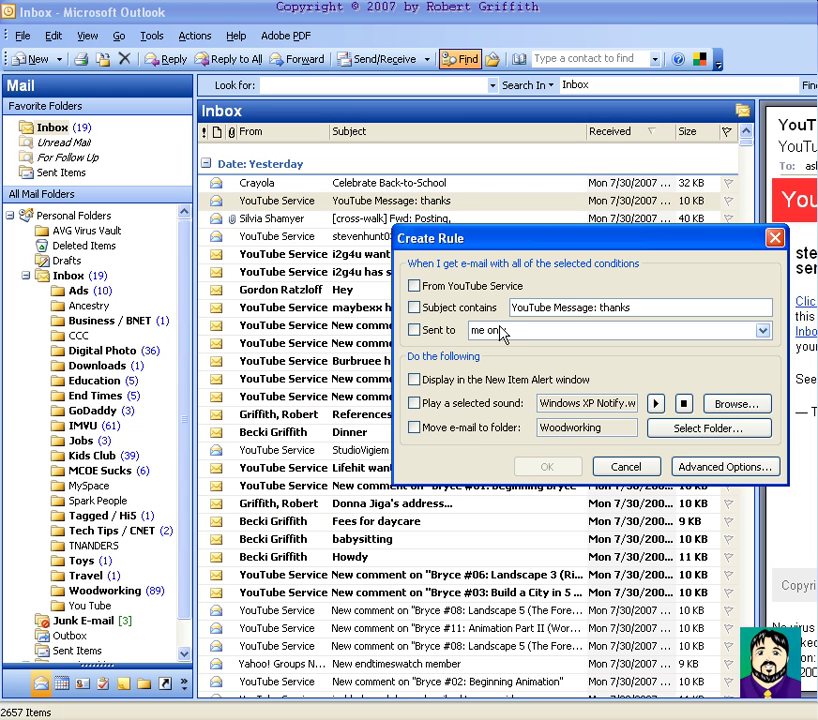
pyautogui.click(462, 313)
pyautogui.moveTo(590, 308); pyautogui.dragTo(651, 309)
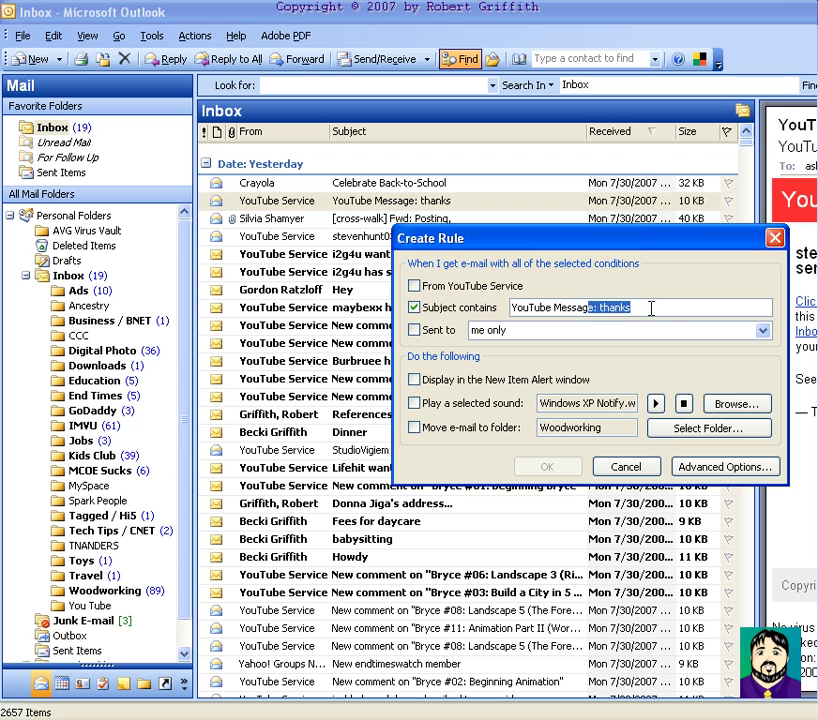
pyautogui.write('e')
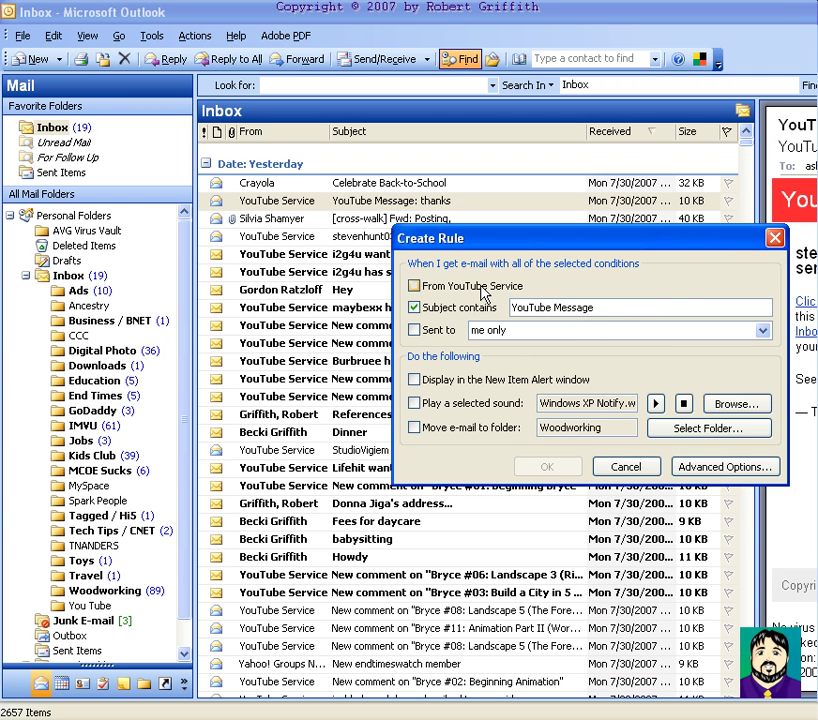
pyautogui.click(414, 286)
pyautogui.click(414, 308)
# Make the rule move matching mail into the You Tube folder.
pyautogui.click(474, 433)
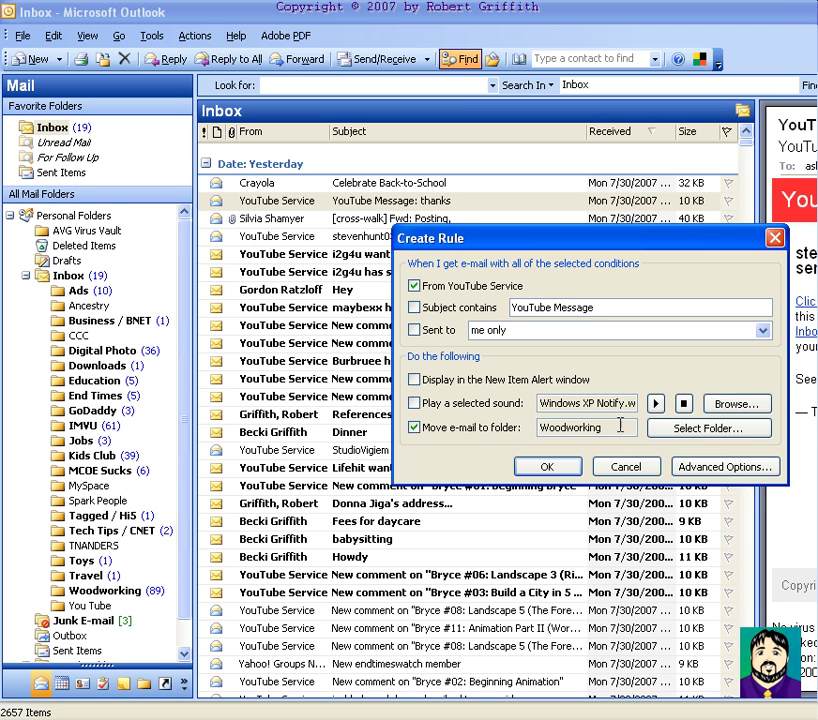
pyautogui.click(690, 435)
pyautogui.click(659, 475)
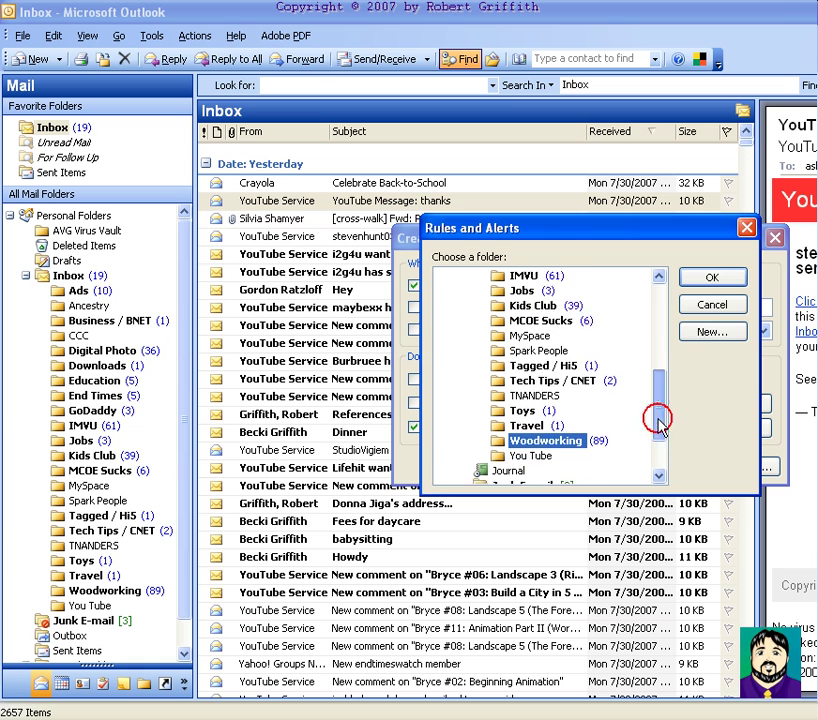
pyautogui.click(659, 475)
pyautogui.click(545, 441)
pyautogui.click(712, 278)
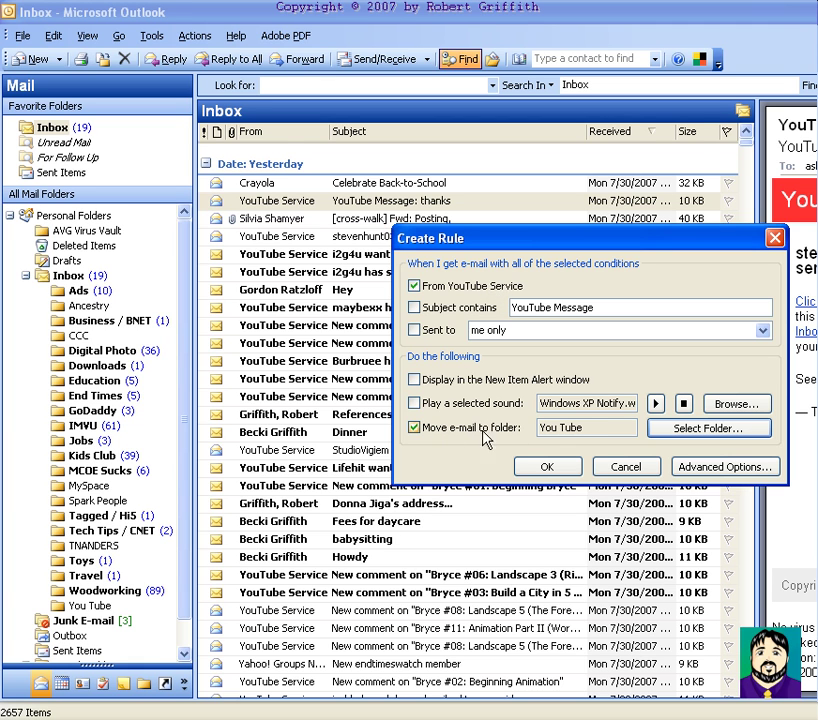
# Save the YouTube Service rule and run it now on existing Inbox messages.
pyautogui.click(546, 465)
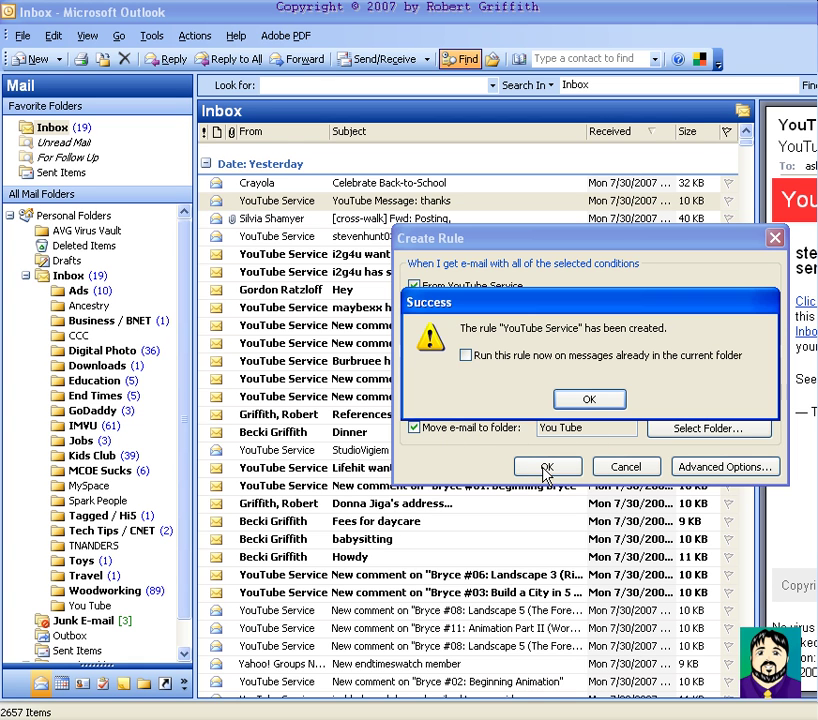
pyautogui.click(465, 355)
pyautogui.click(590, 401)
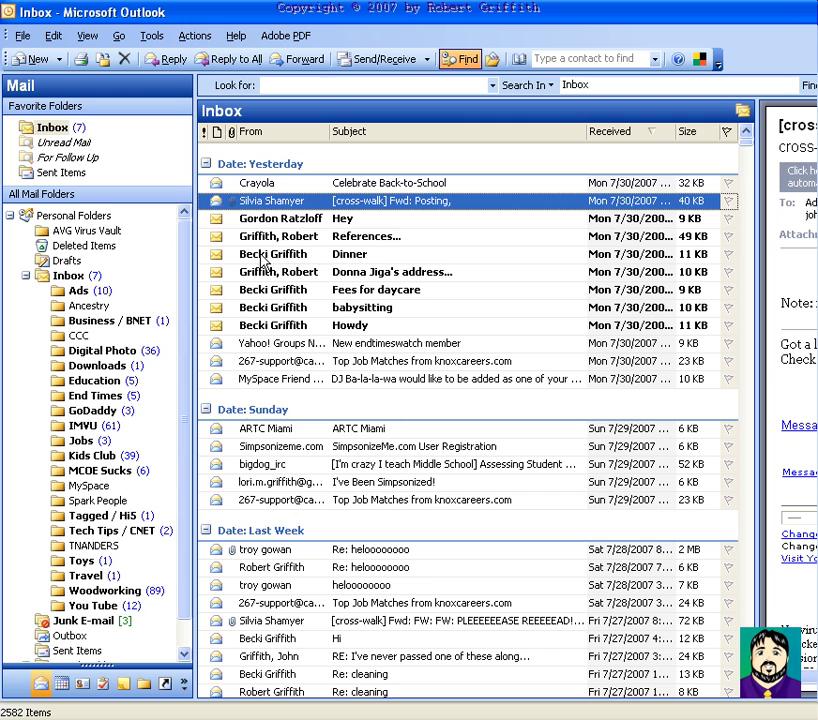
# Start a rule from the Dinner message matching its sender and mail sent only to me.
pyautogui.rightClick(263, 262)
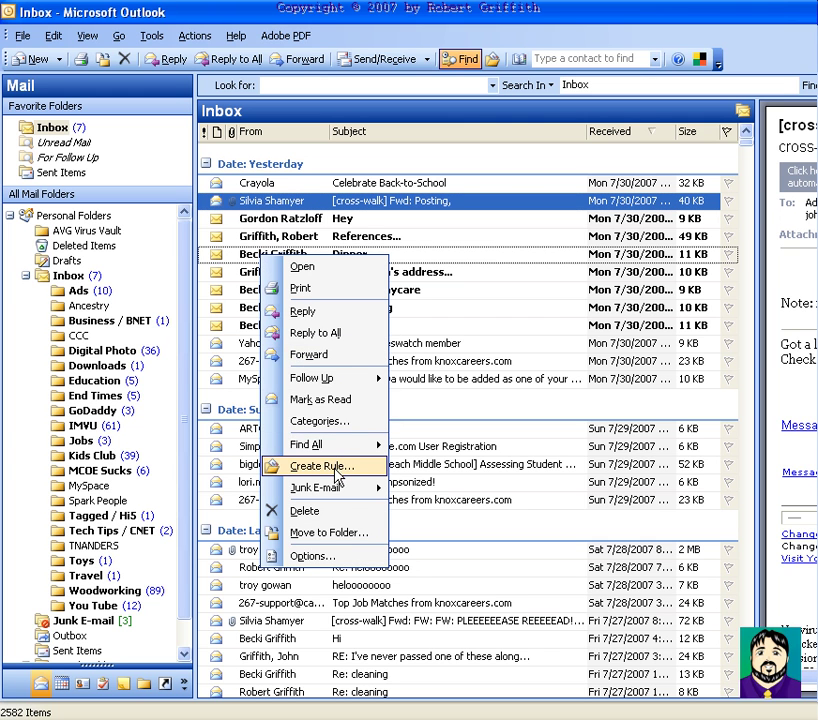
pyautogui.click(335, 466)
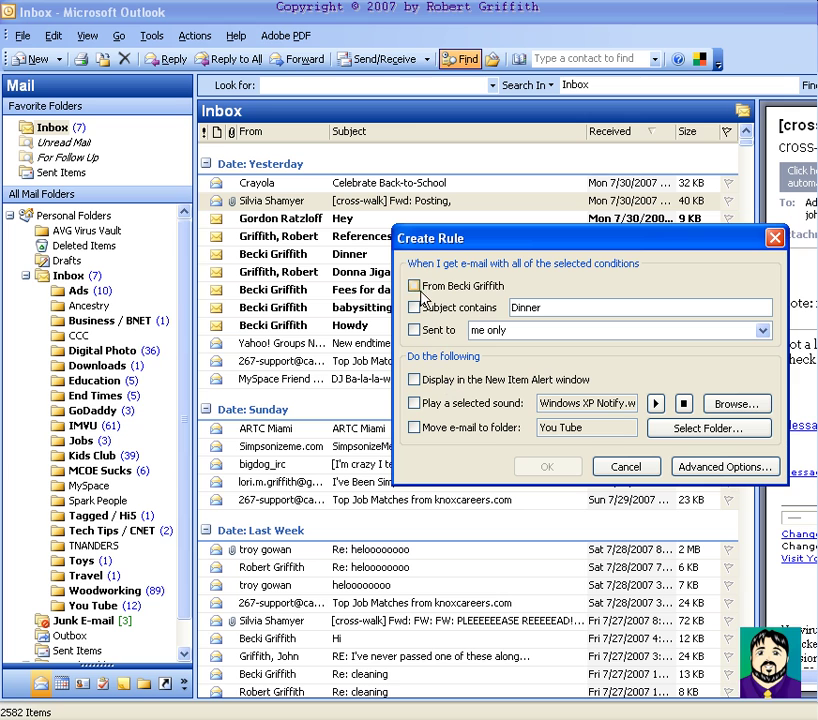
pyautogui.click(416, 287)
pyautogui.click(416, 331)
# Review the rule's conditions in the full Rules Wizard and advance to the actions page.
pyautogui.click(722, 466)
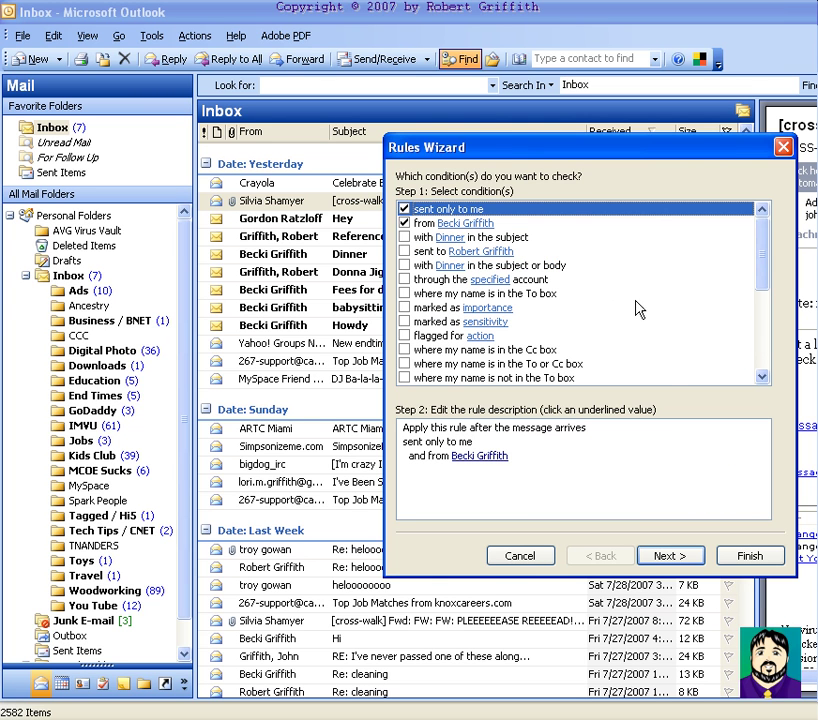
pyautogui.scroll(-1, 769, 246)
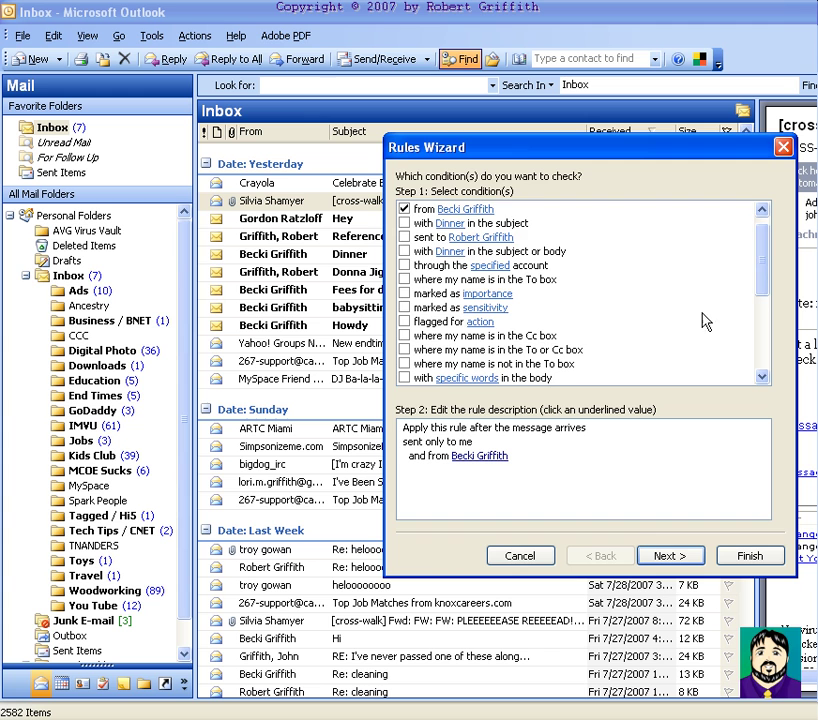
pyautogui.moveTo(769, 250); pyautogui.dragTo(763, 320)
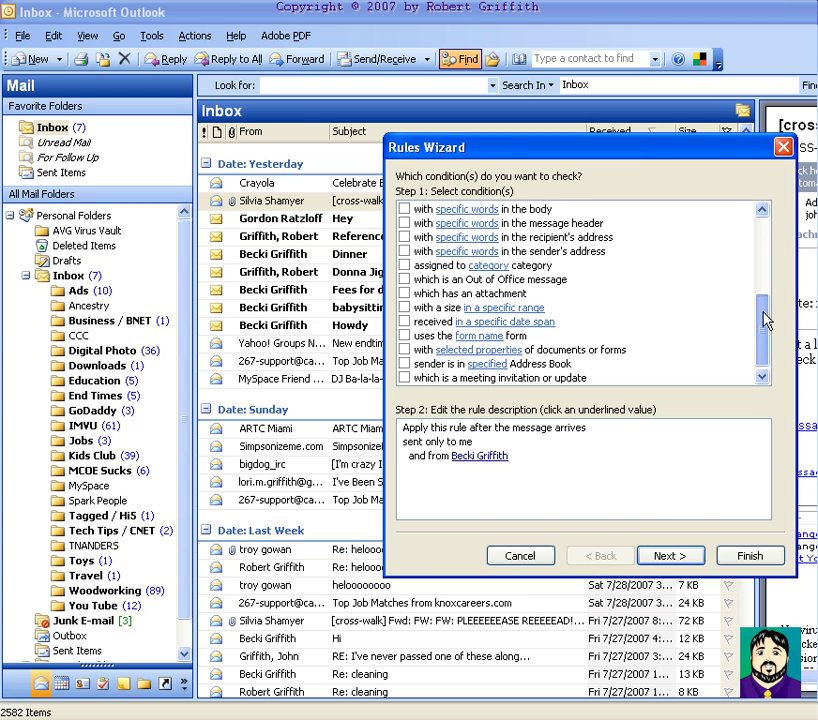
pyautogui.click(668, 556)
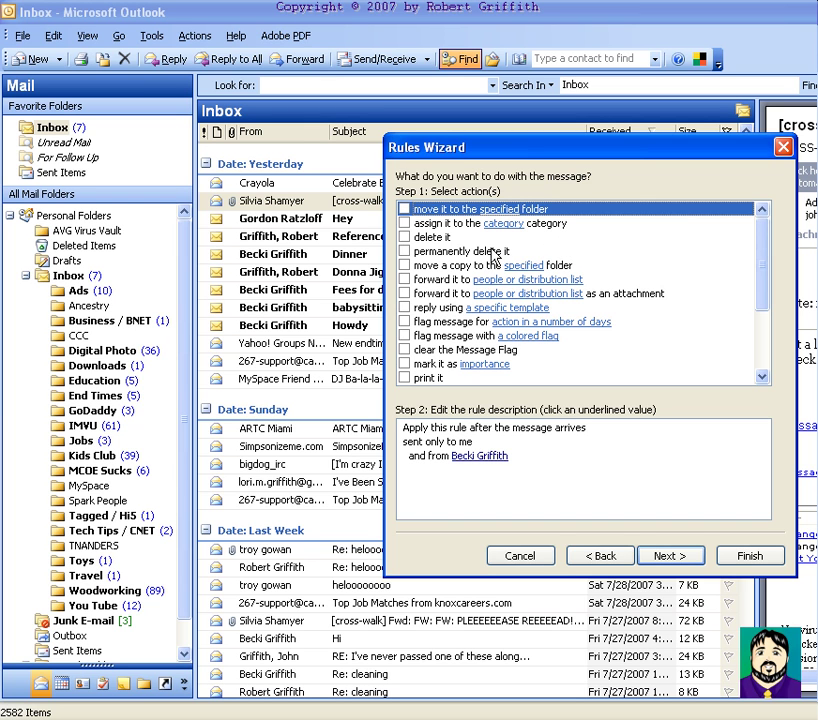
# Make the rule mark matching messages with a Green Flag.
pyautogui.click(404, 336)
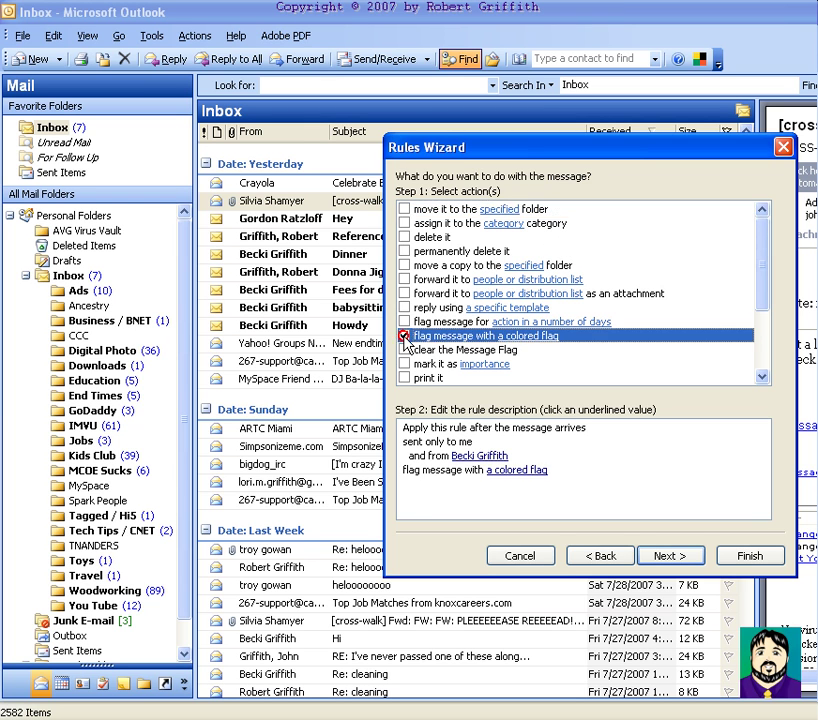
pyautogui.click(530, 469)
pyautogui.click(622, 343)
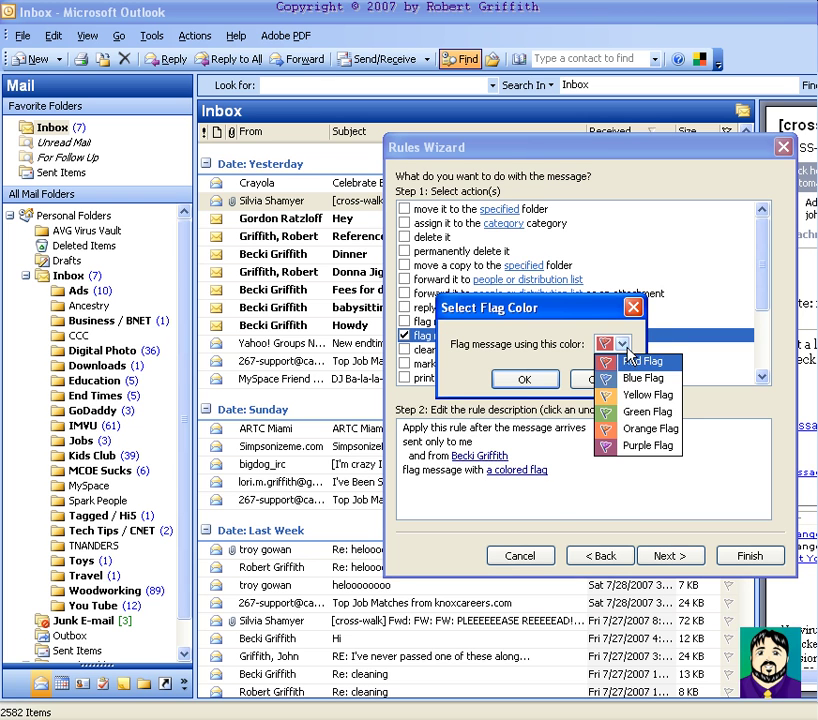
pyautogui.click(641, 413)
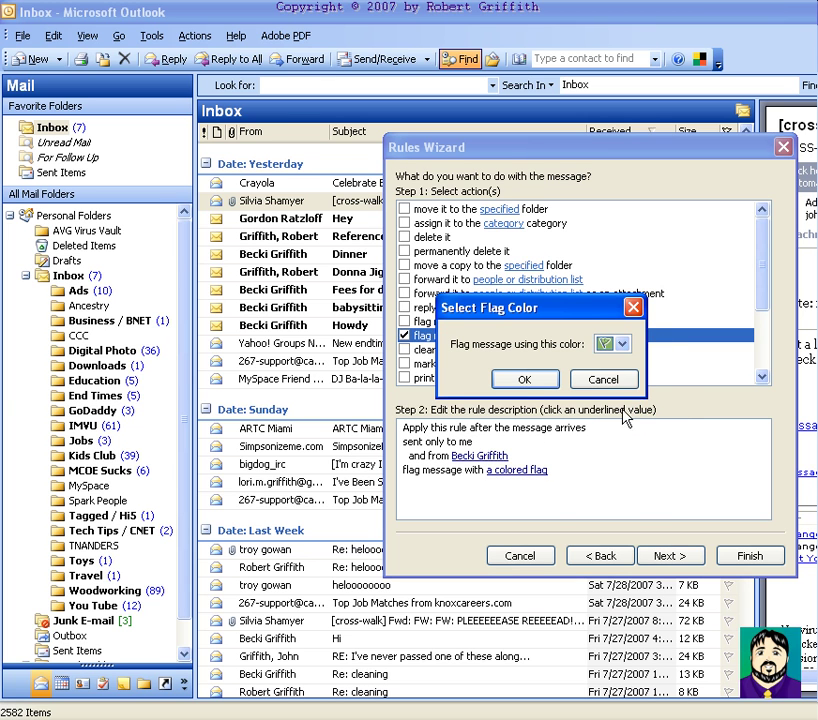
pyautogui.click(524, 379)
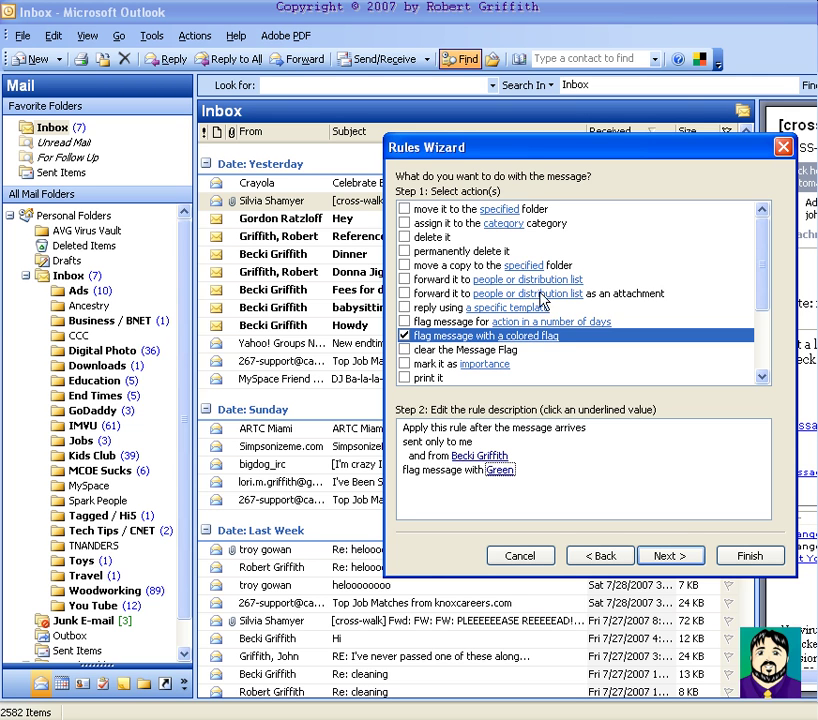
pyautogui.click(768, 250)
pyautogui.moveTo(768, 259); pyautogui.dragTo(757, 338)
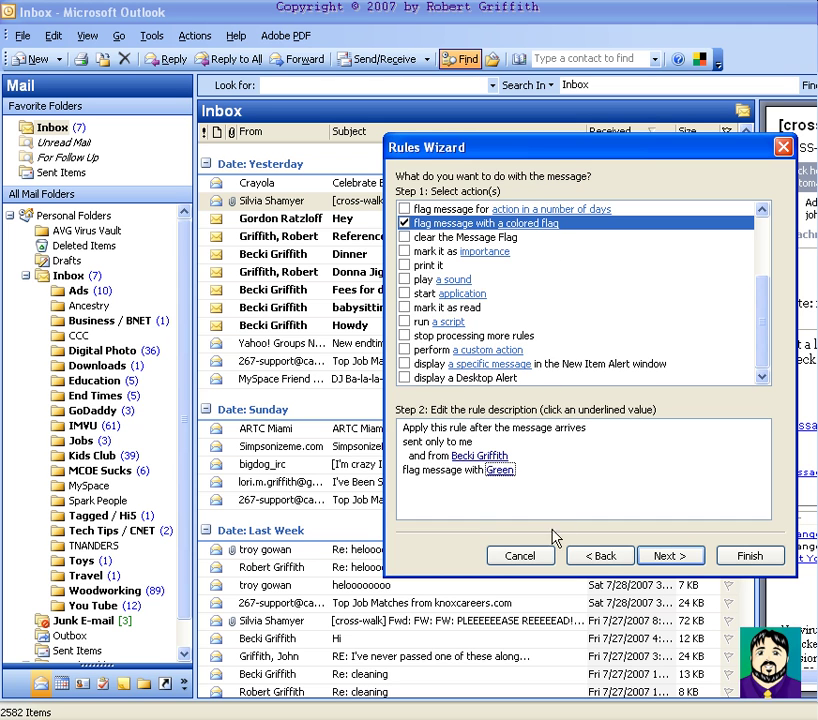
# Skip the exceptions page and finish the green-flag rule under its sender-based name.
pyautogui.click(672, 556)
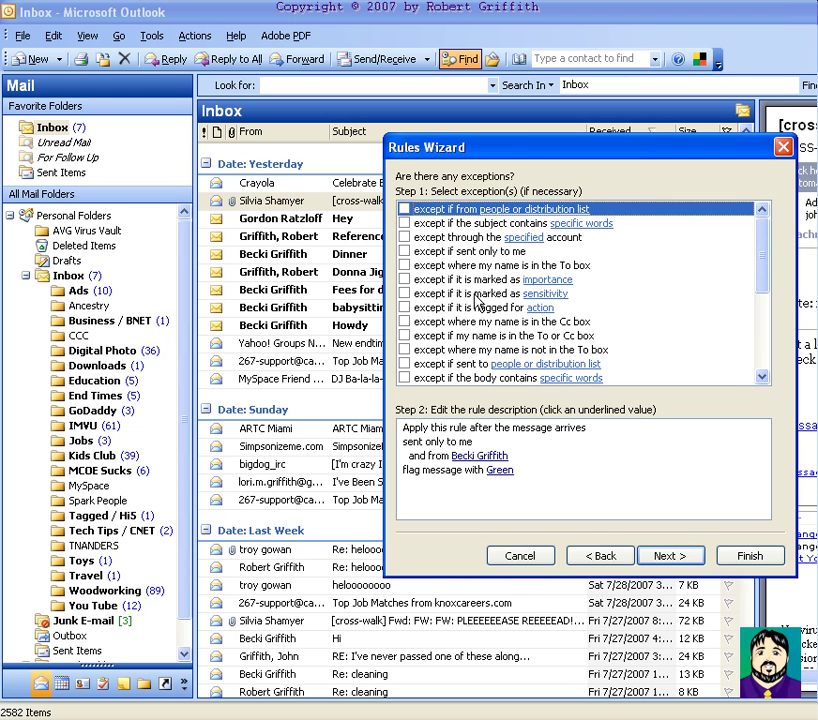
pyautogui.moveTo(766, 274); pyautogui.dragTo(762, 374)
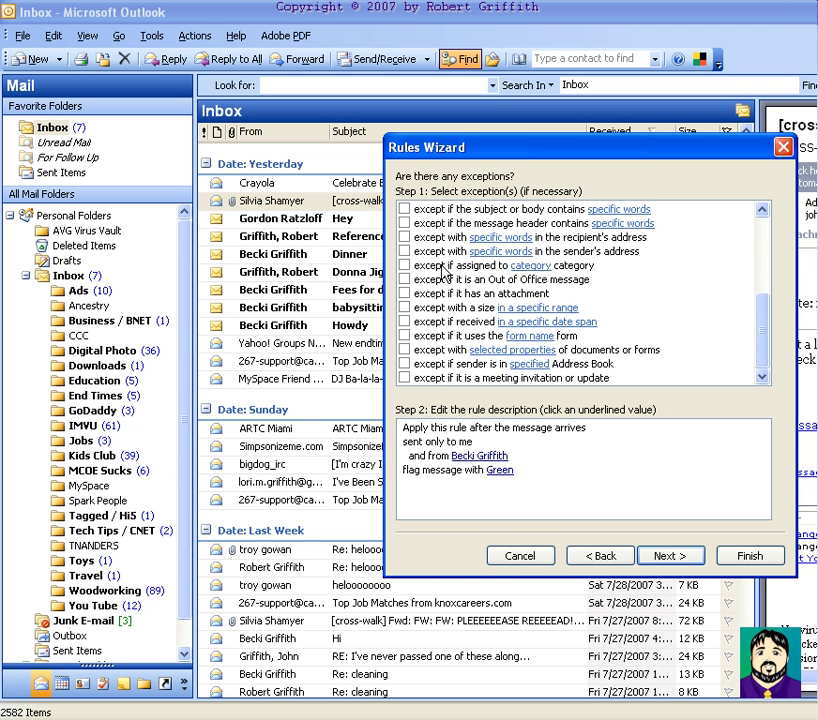
pyautogui.click(668, 555)
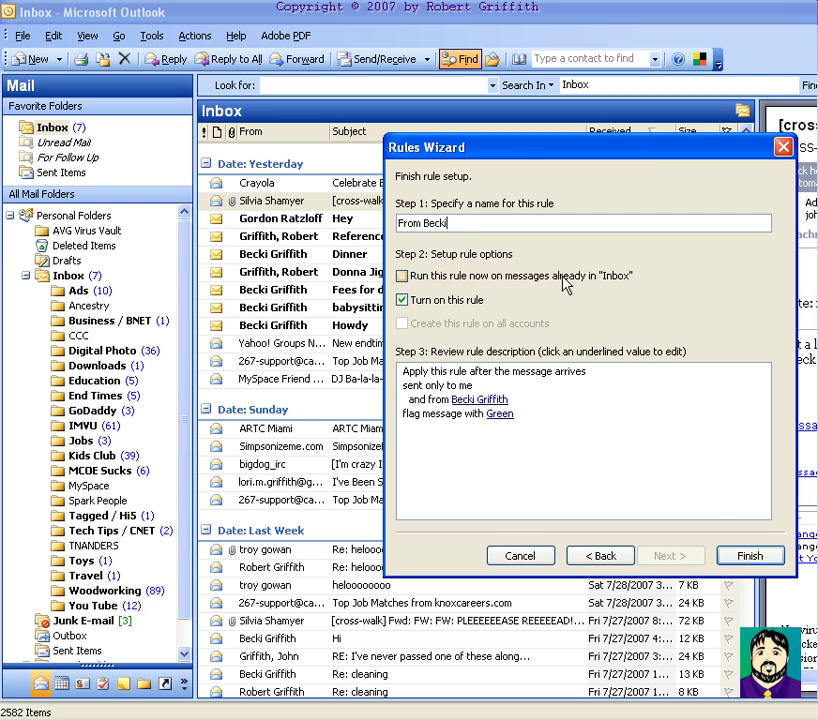
pyautogui.click(756, 557)
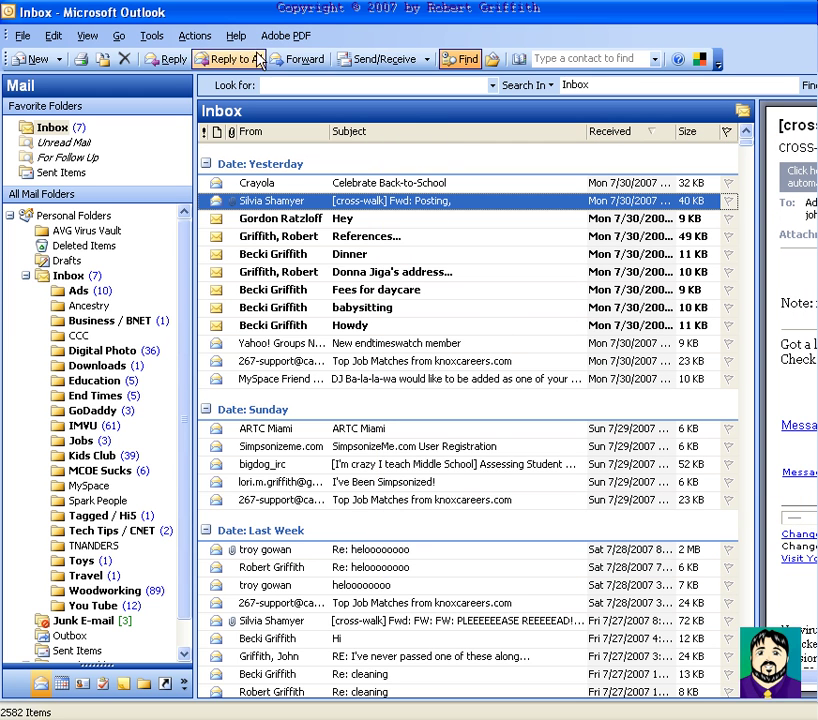
# Run the green-flag sender rule on the Inbox from Rules and Alerts, then close the dialogs.
pyautogui.click(151, 36)
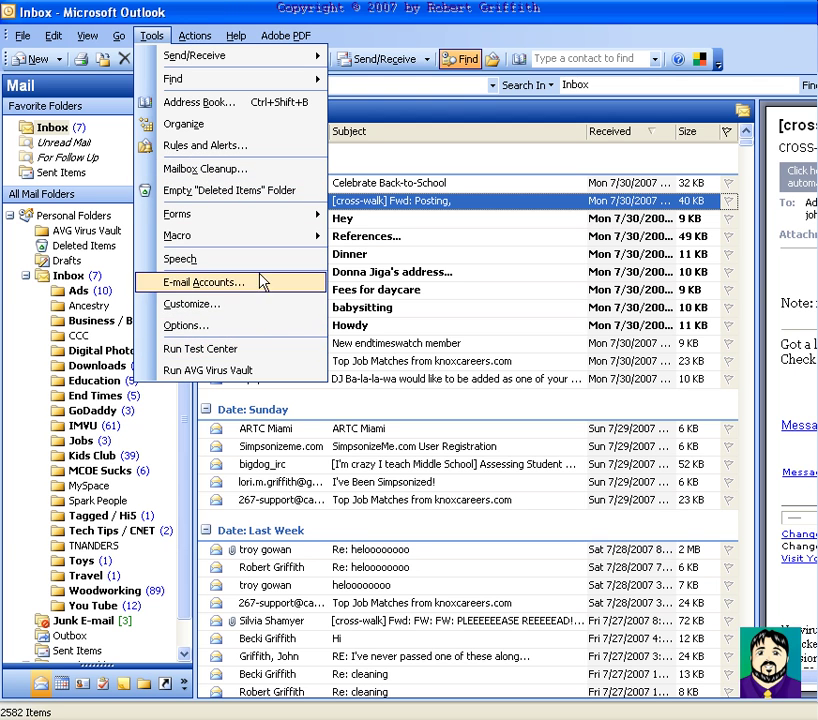
pyautogui.click(240, 145)
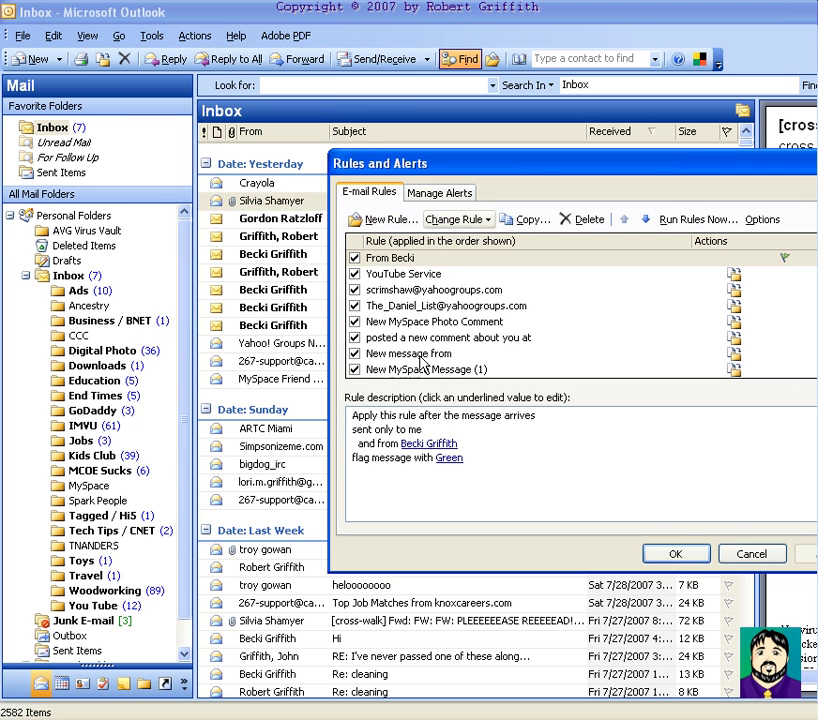
pyautogui.click(698, 222)
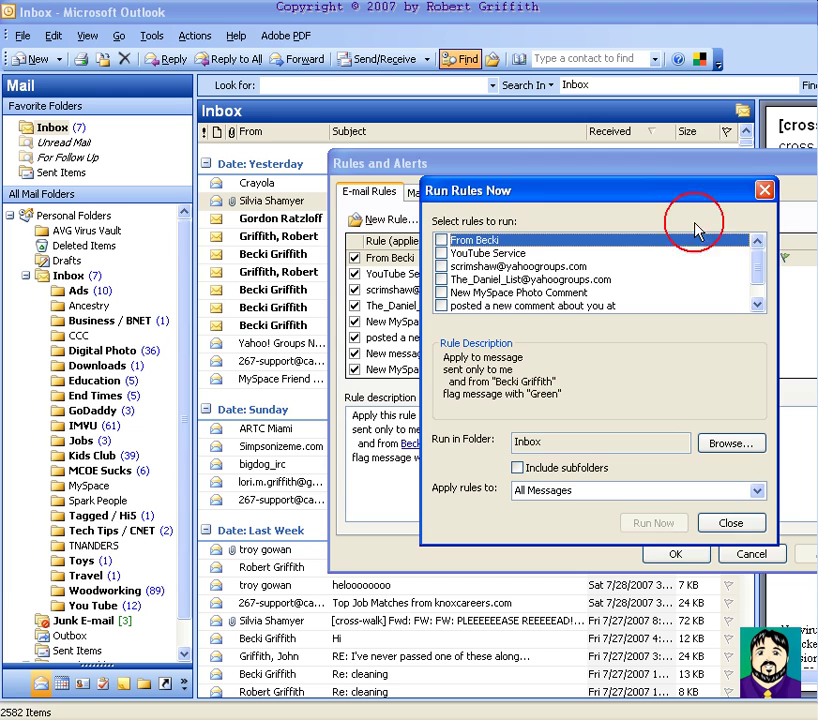
pyautogui.click(442, 241)
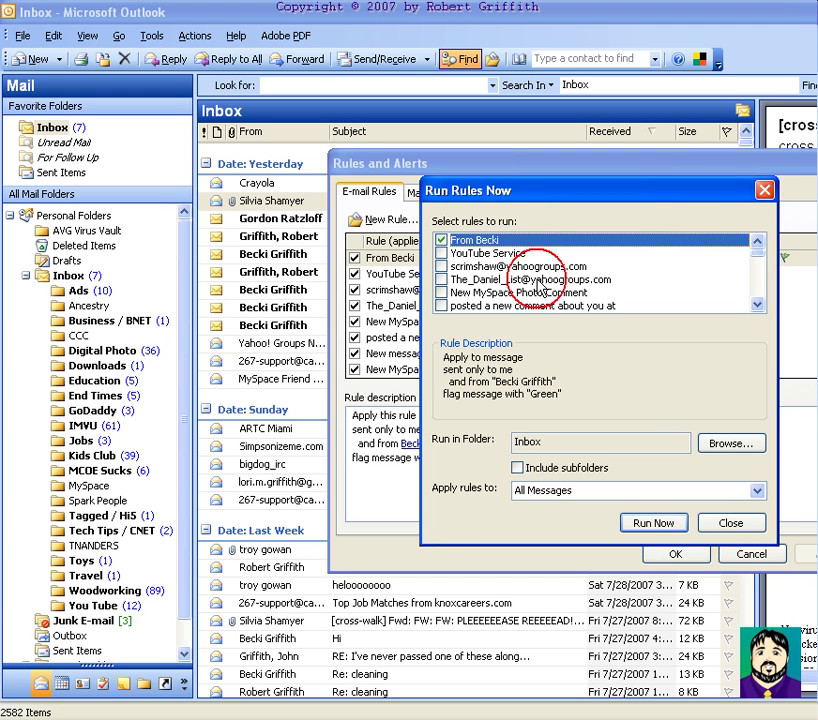
pyautogui.click(658, 524)
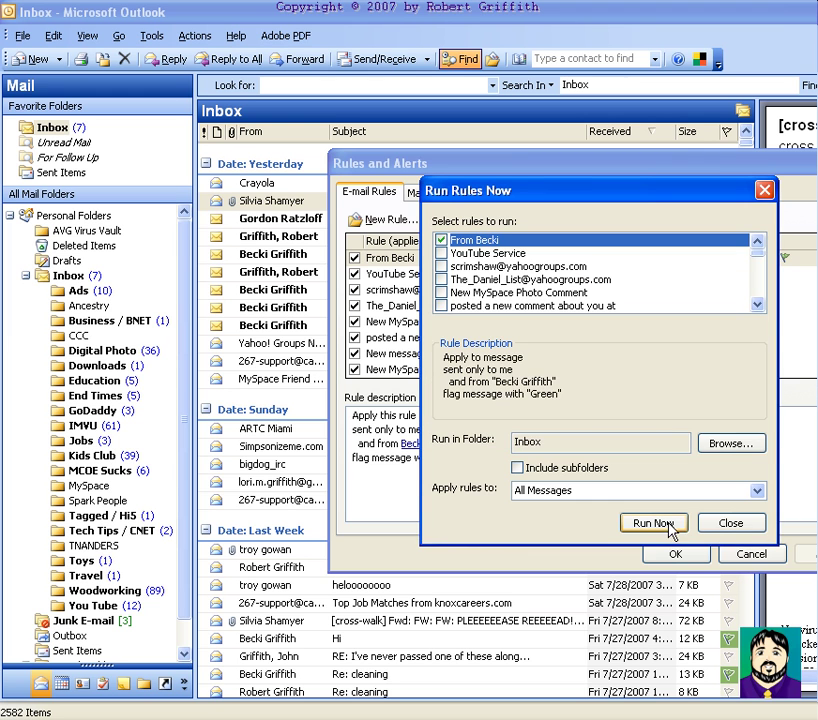
pyautogui.click(731, 523)
pyautogui.click(675, 554)
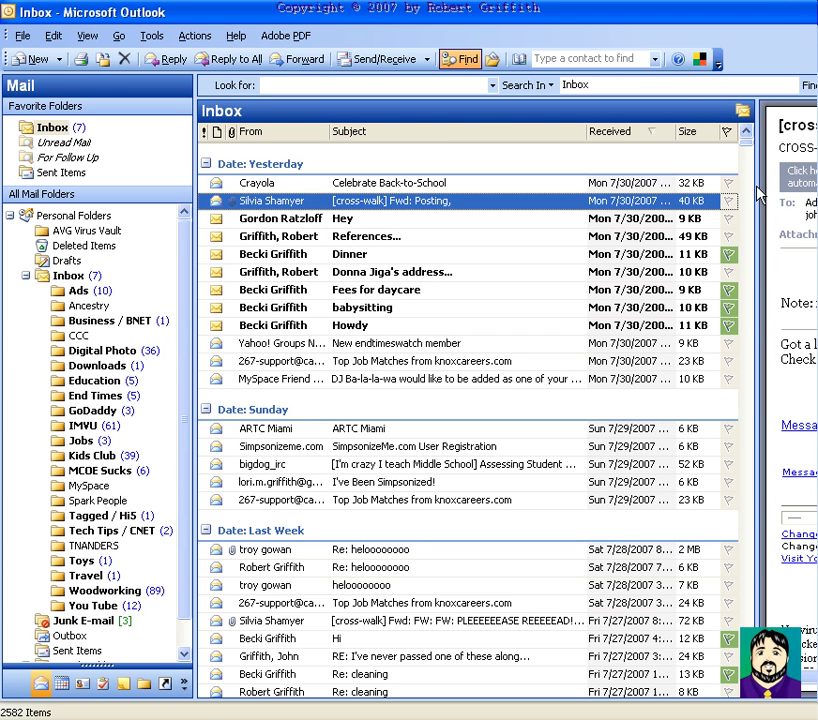
pyautogui.click(728, 132)
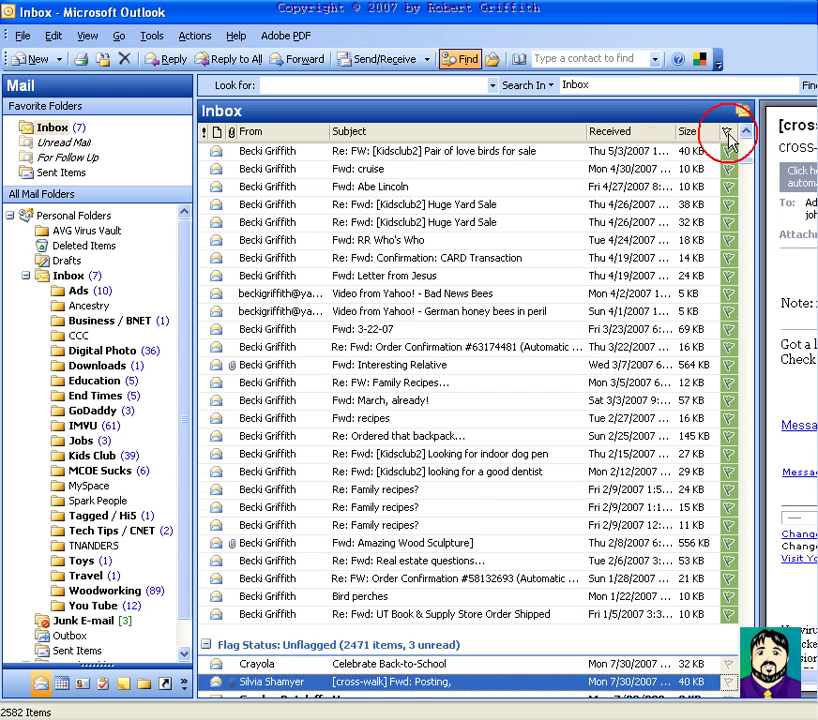
pyautogui.scroll(20, 745, 165)
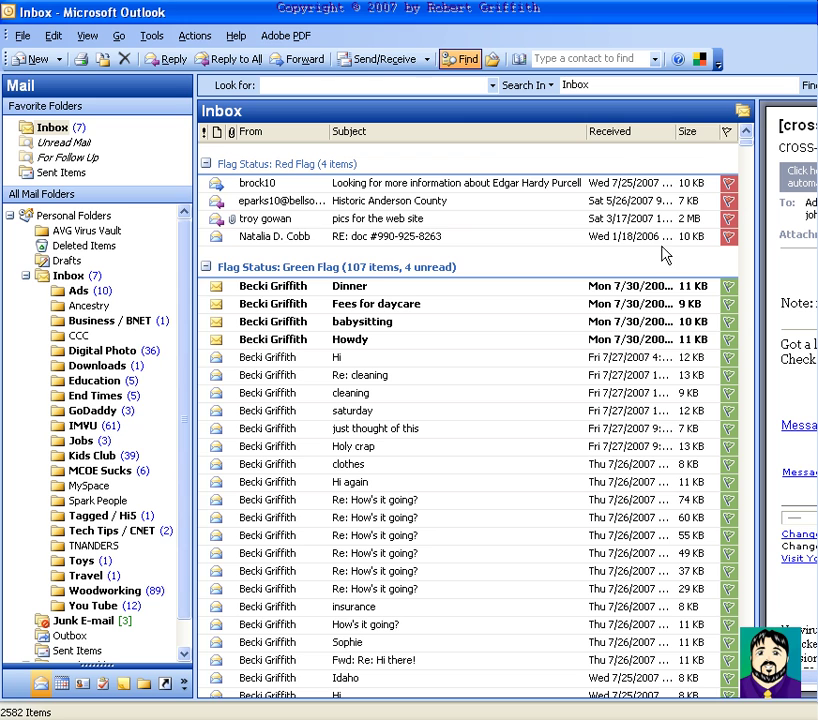
pyautogui.click(619, 133)
pyautogui.click(626, 132)
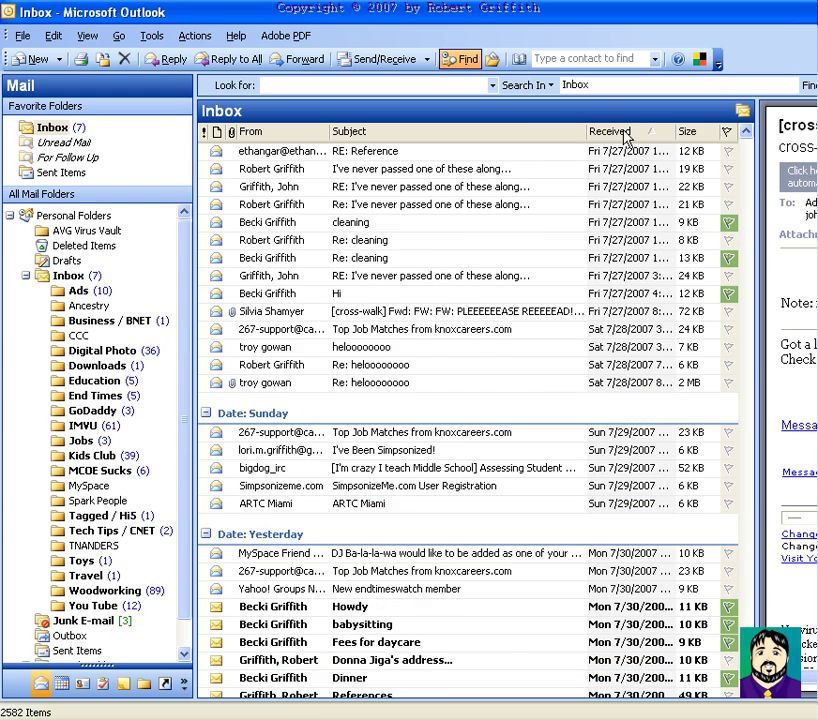
pyautogui.click(621, 132)
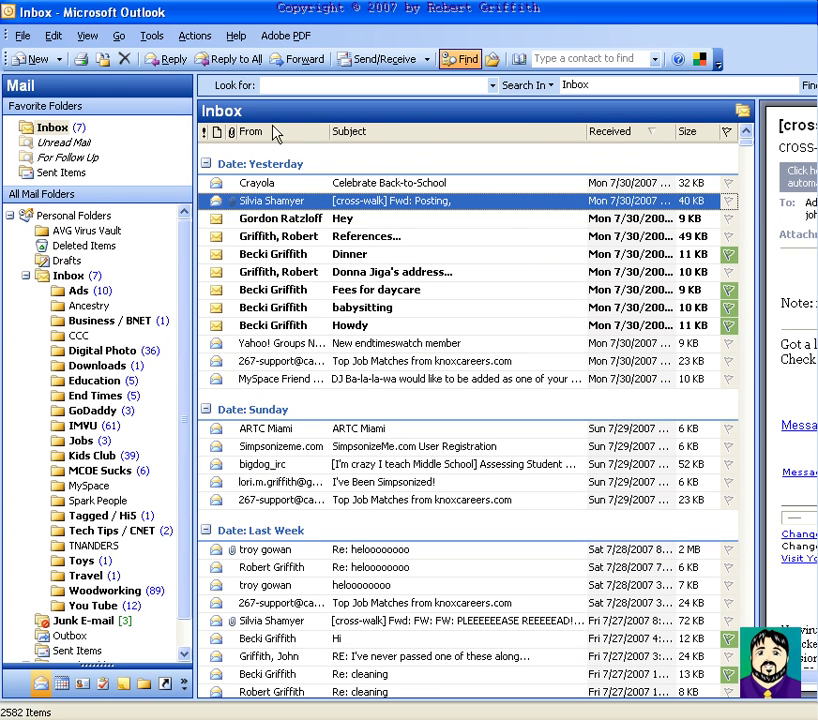